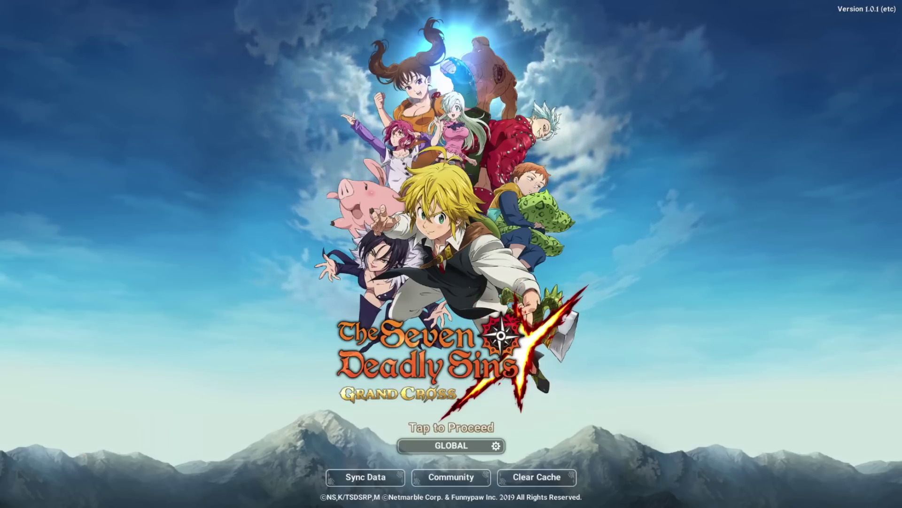
# Step: Get past the title screen and walk Meliodas left, then toward the back of the tavern
pyautogui.click(452, 282)
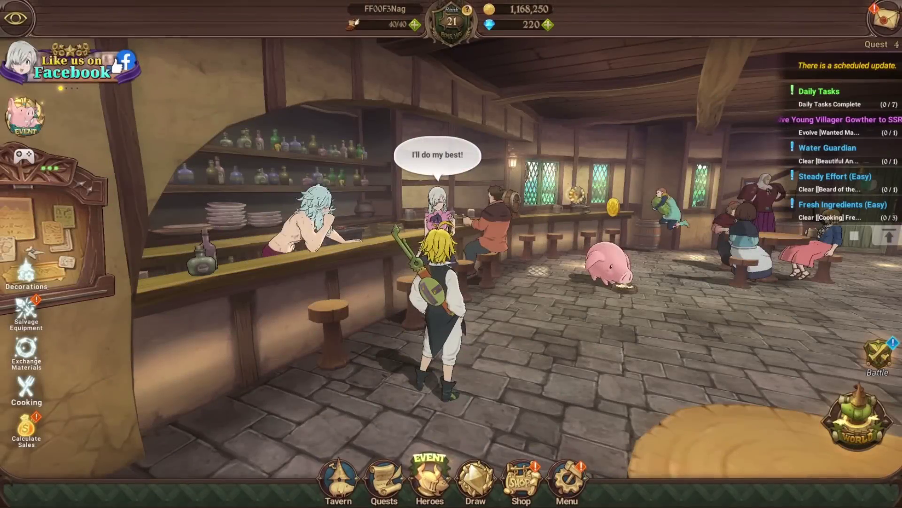
pyautogui.moveTo(611, 338)
pyautogui.mouseDown()
pyautogui.moveTo(502, 342)
pyautogui.moveTo(508, 281)
pyautogui.moveTo(388, 335)
pyautogui.moveTo(325, 343)
pyautogui.moveTo(414, 383)
pyautogui.moveTo(548, 373)
pyautogui.moveTo(583, 459)
pyautogui.moveTo(498, 341)
pyautogui.moveTo(533, 373)
pyautogui.moveTo(600, 378)
pyautogui.moveTo(570, 267)
pyautogui.moveTo(443, 270)
pyautogui.moveTo(453, 262)
pyautogui.moveTo(383, 323)
pyautogui.moveTo(408, 331)
pyautogui.moveTo(409, 383)
pyautogui.moveTo(604, 354)
pyautogui.moveTo(493, 358)
pyautogui.mouseUp()
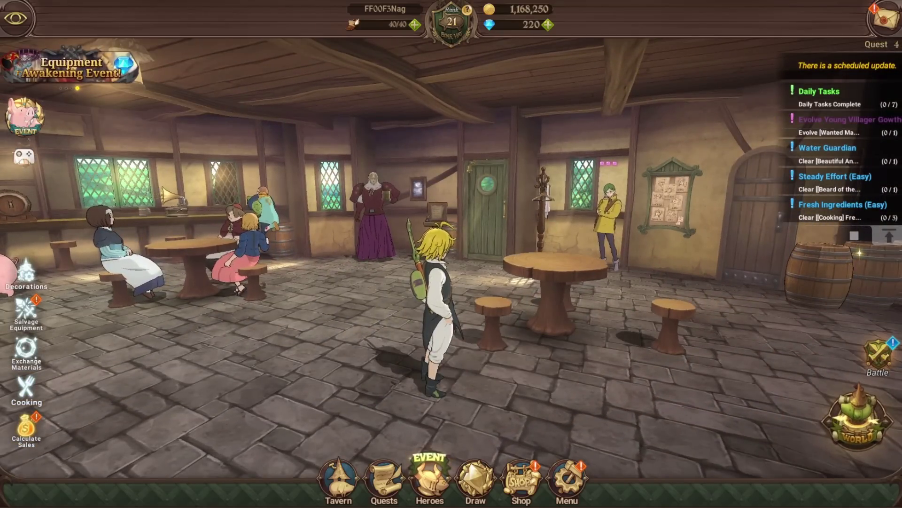
pyautogui.moveTo(425, 335)
pyautogui.mouseDown()
pyautogui.moveTo(401, 287)
pyautogui.moveTo(498, 343)
pyautogui.mouseUp()
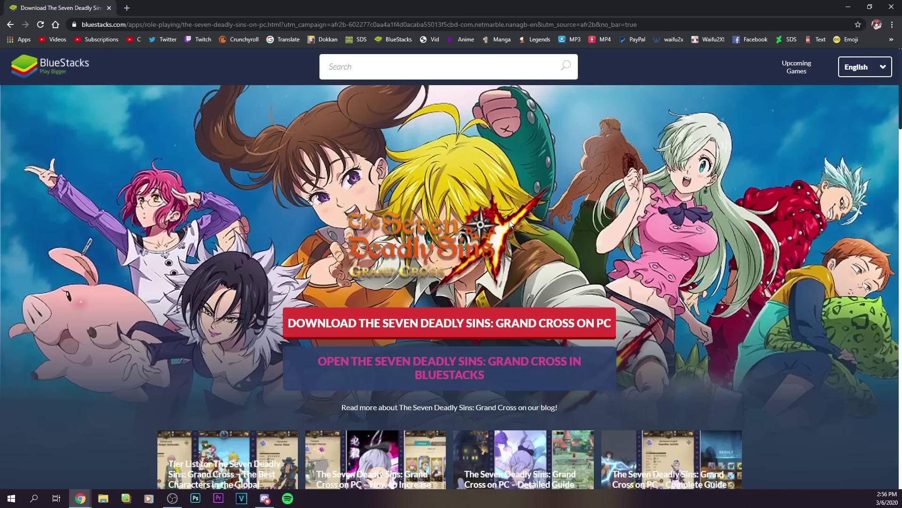
pyautogui.scroll(-1, 494, 240)
pyautogui.scroll(-1, 499, 286)
pyautogui.scroll(2, 498, 285)
# Step: Download the BlueStacks Grand Cross installer, launch it, and show its install location and disk space
pyautogui.click(496, 318)
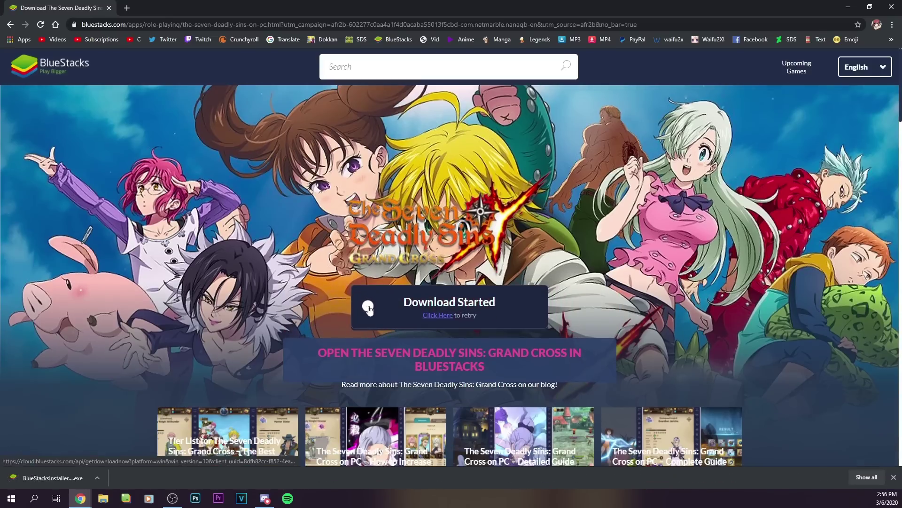
pyautogui.click(47, 478)
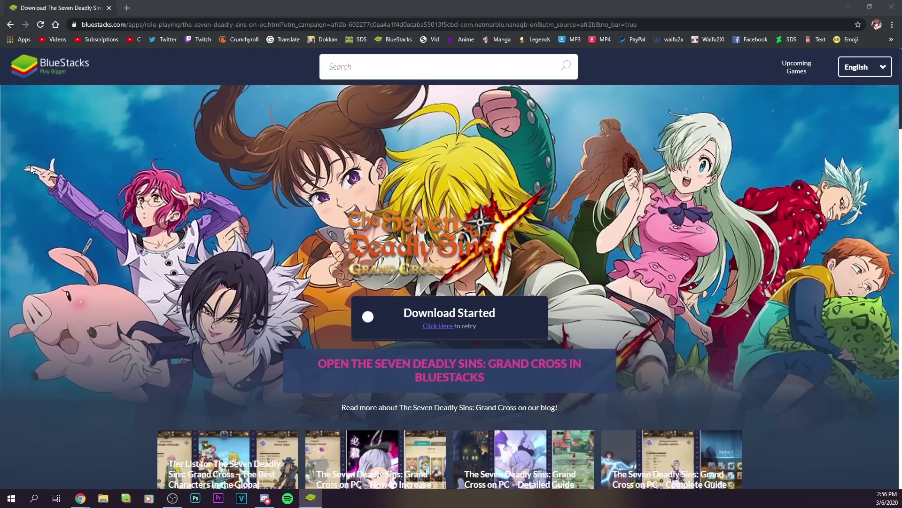
pyautogui.moveTo(452, 182)
pyautogui.mouseDown()
pyautogui.moveTo(458, 130)
pyautogui.moveTo(507, 153)
pyautogui.mouseUp()
pyautogui.click(591, 327)
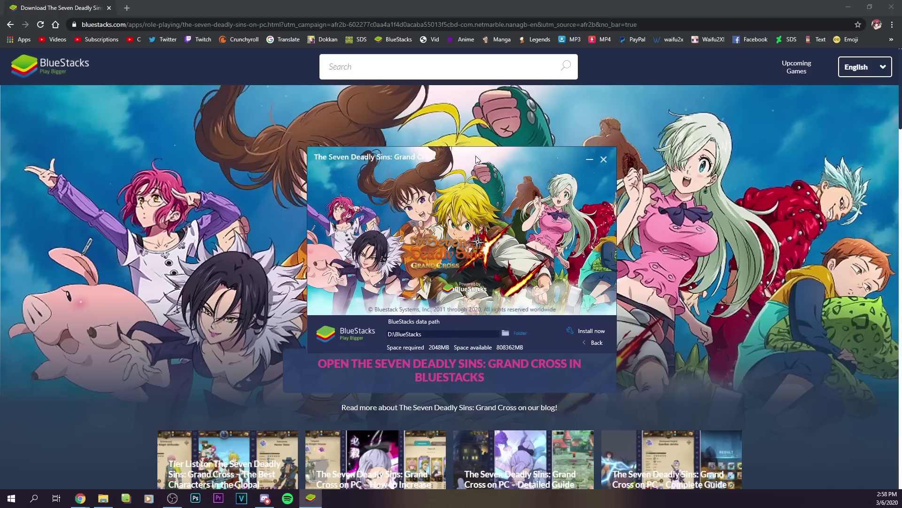
# Step: Start the BlueStacks installation with 'Install now' and let it download and launch
pyautogui.moveTo(435, 153)
pyautogui.mouseDown()
pyautogui.moveTo(397, 158)
pyautogui.moveTo(397, 151)
pyautogui.mouseUp()
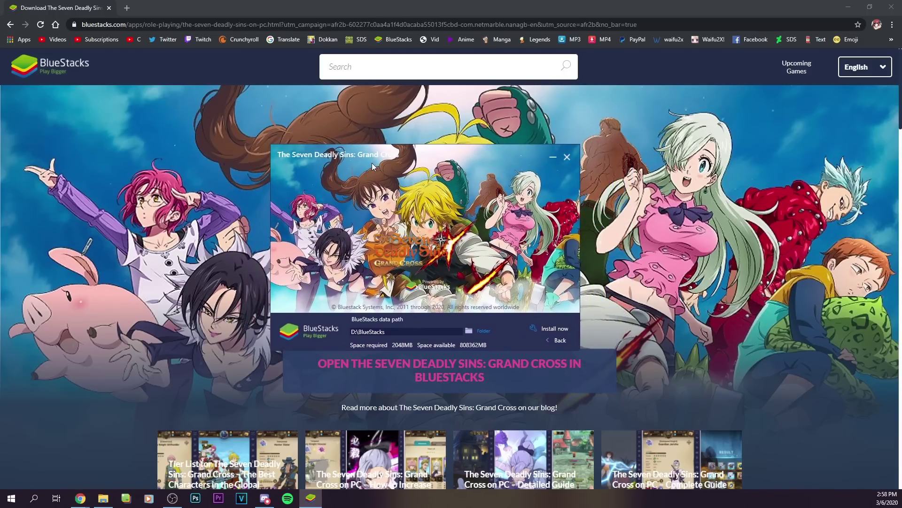
pyautogui.click(553, 329)
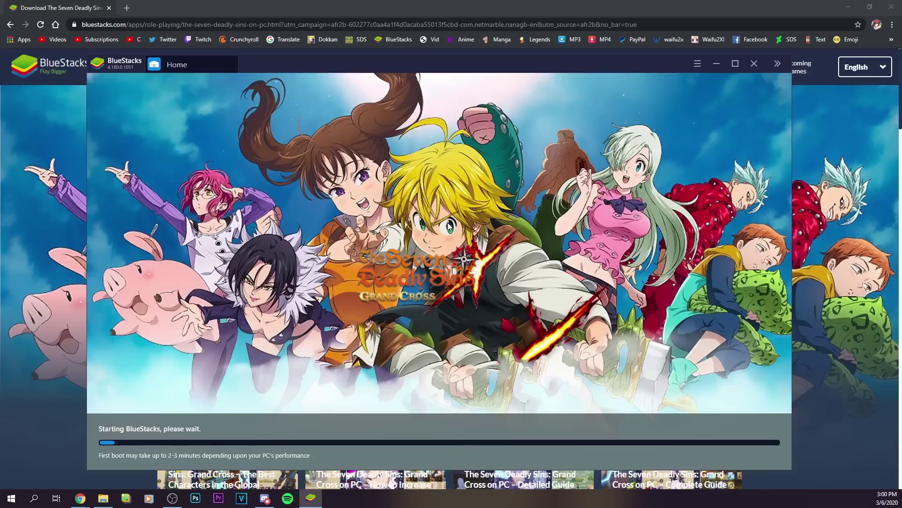
# Step: Skip the Google Play sign-in and open The Seven Deadly Sins: Grand Cross from Installed apps
pyautogui.moveTo(440, 59); pyautogui.dragTo(435, 62)
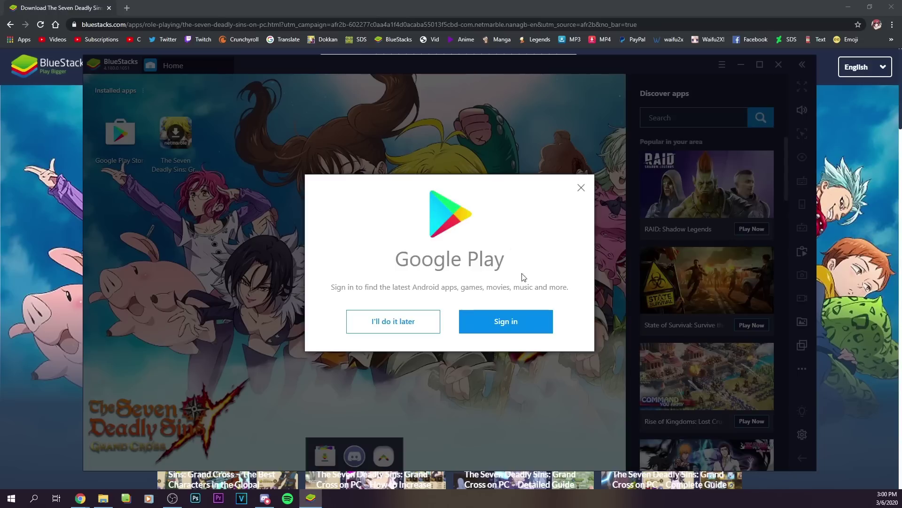
pyautogui.click(405, 324)
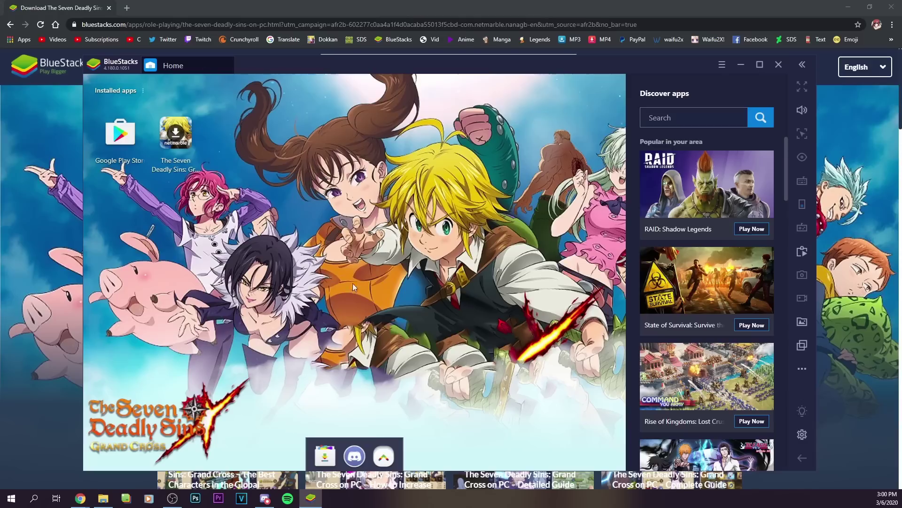
pyautogui.click(176, 135)
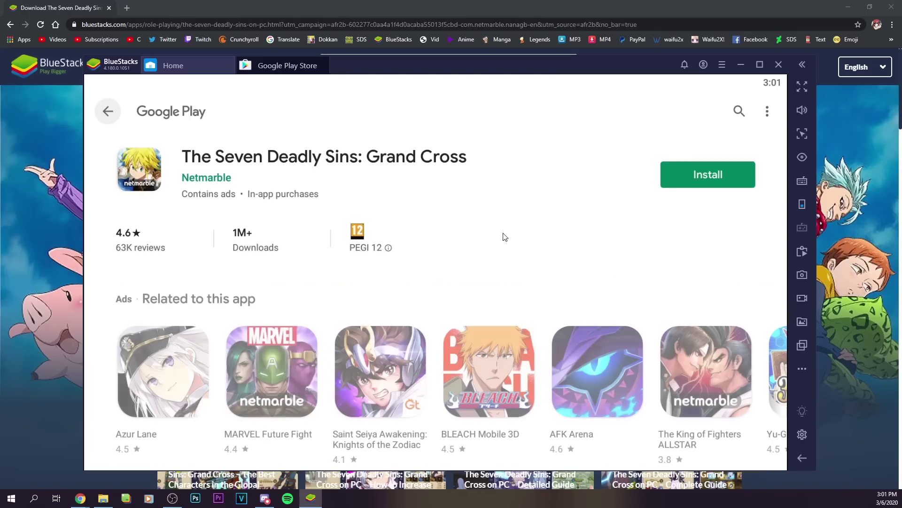
# Step: Install Grand Cross and search the Play Store for 'screen rotation control'
pyautogui.click(688, 184)
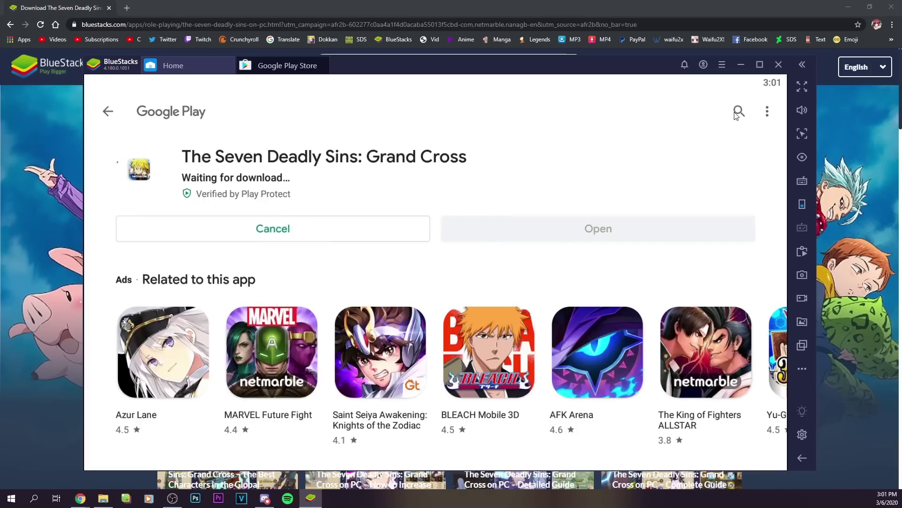
pyautogui.click(738, 112)
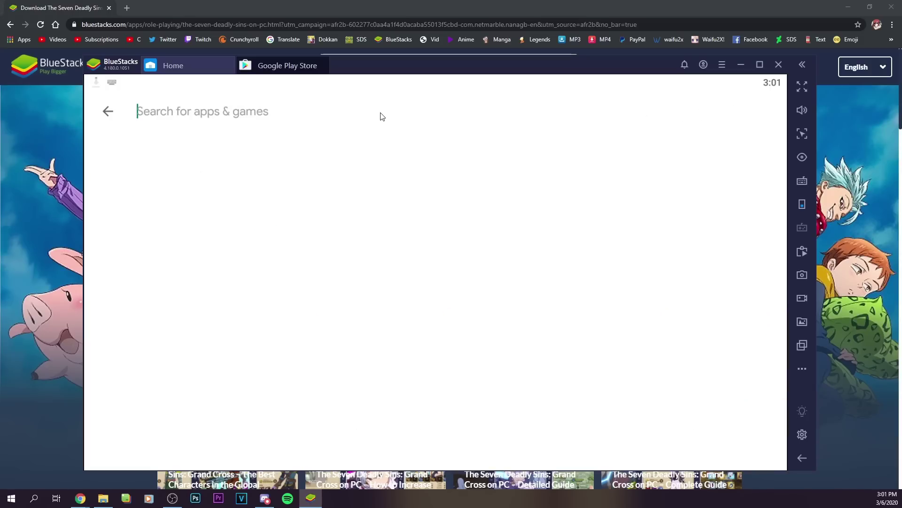
pyautogui.write('screen')
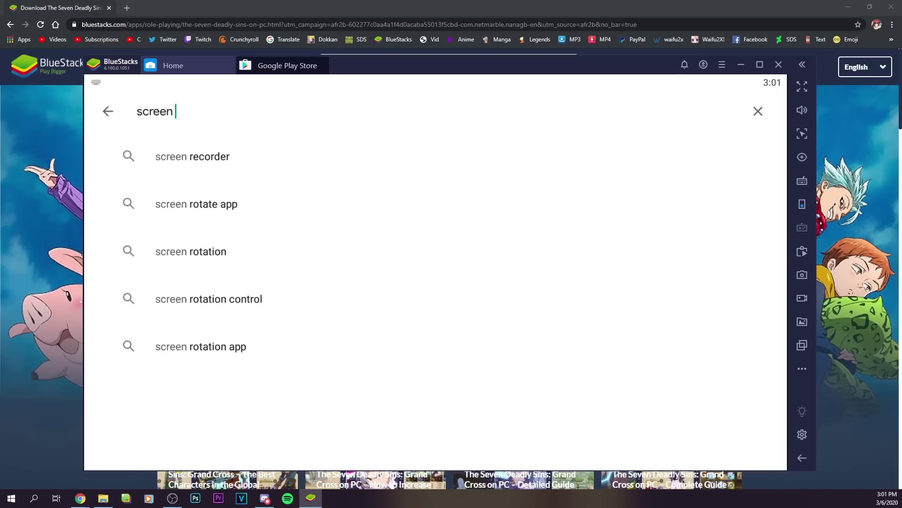
pyautogui.write(' rota')
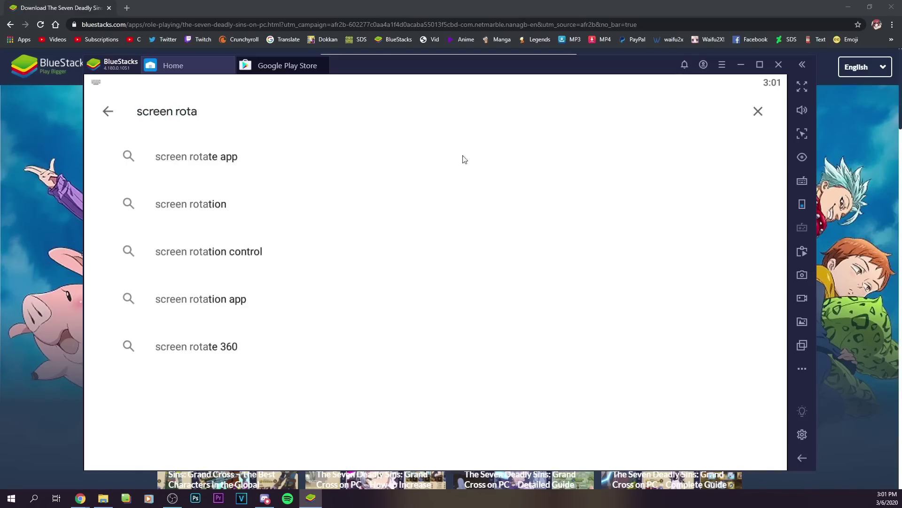
pyautogui.click(247, 253)
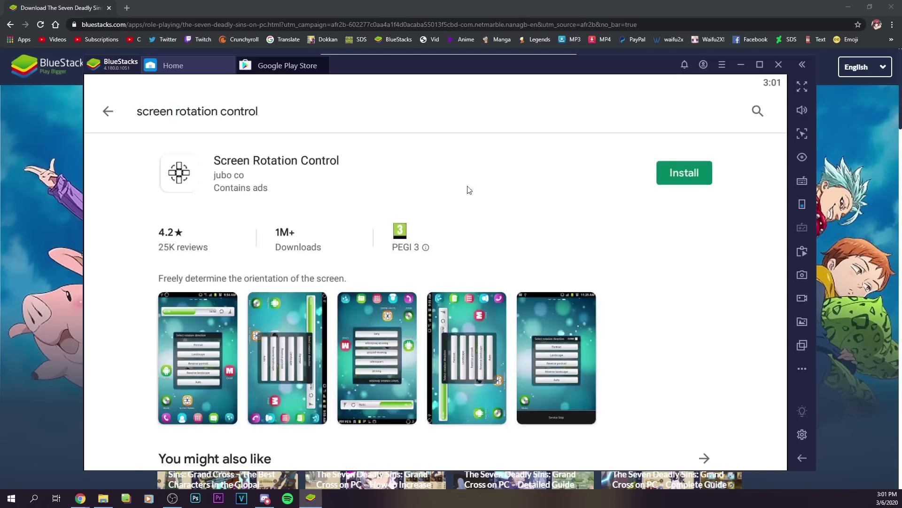
# Step: Install Screen Rotation Control, accepting its permissions, and check the Grand Cross download from Home
pyautogui.click(686, 176)
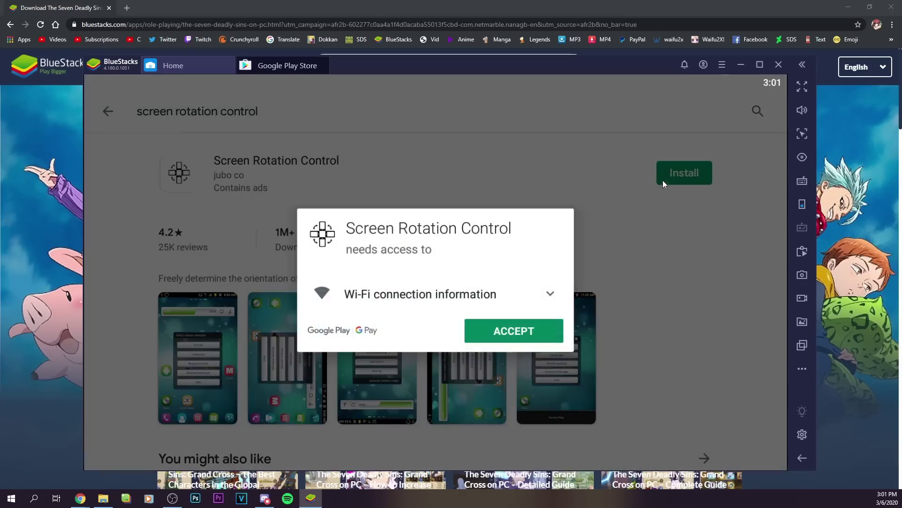
pyautogui.click(510, 330)
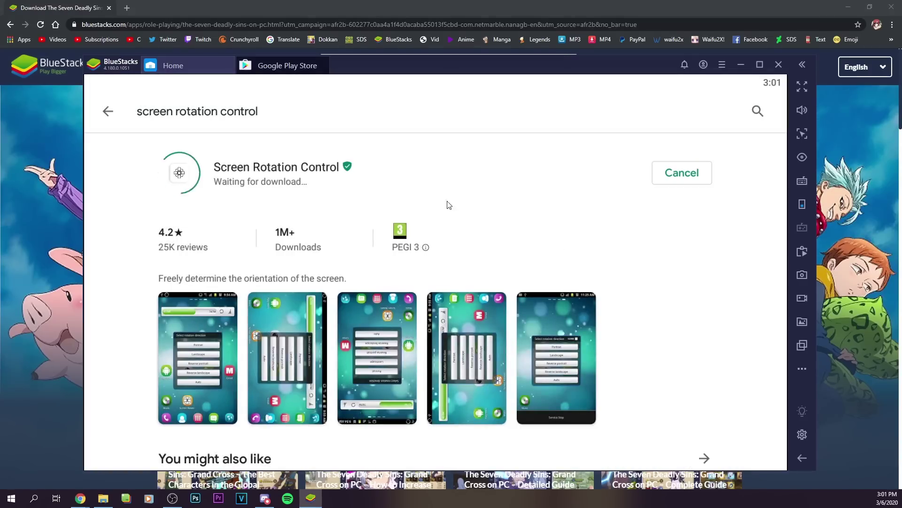
pyautogui.click(196, 70)
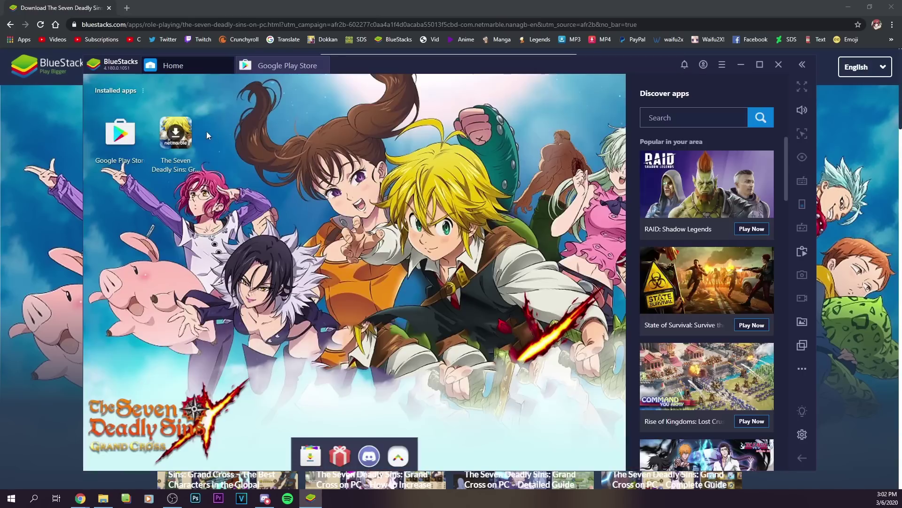
pyautogui.click(176, 135)
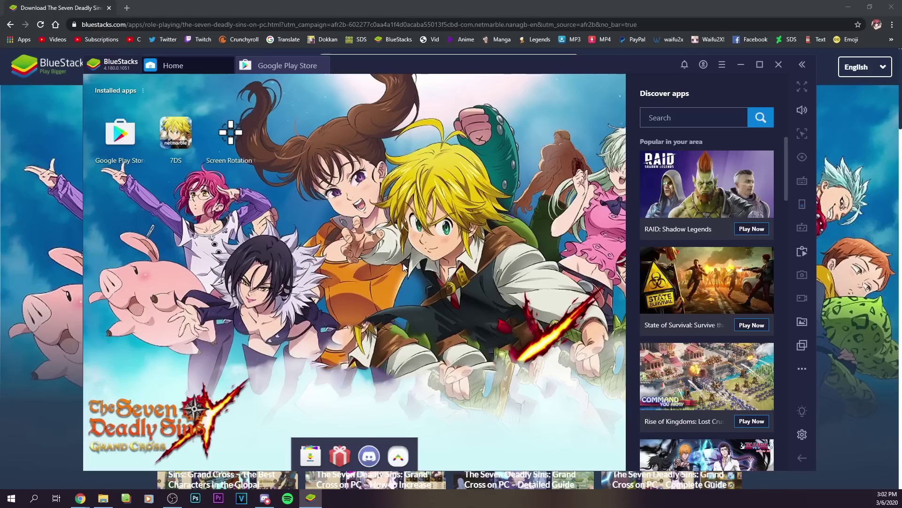
# Step: Set the BlueStacks display resolution to Portrait (Phone mode) 1080x1920
pyautogui.click(719, 67)
pyautogui.click(700, 86)
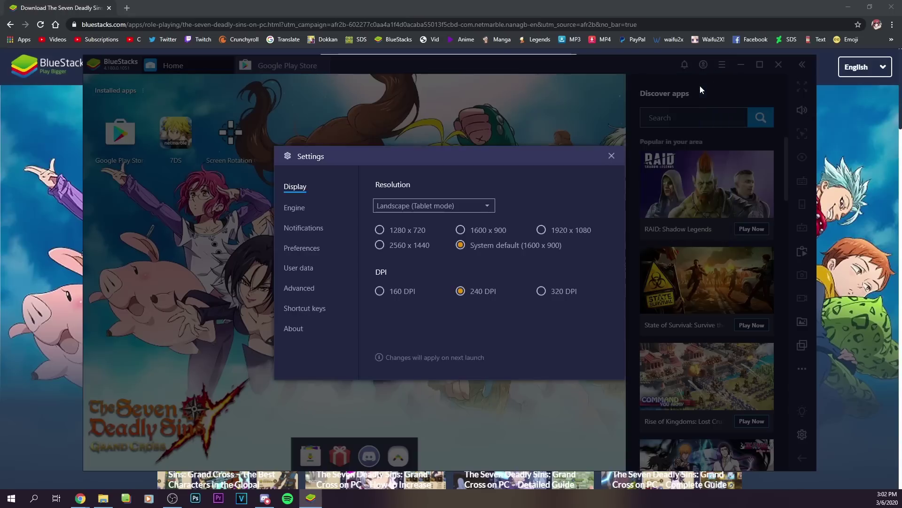
pyautogui.click(434, 207)
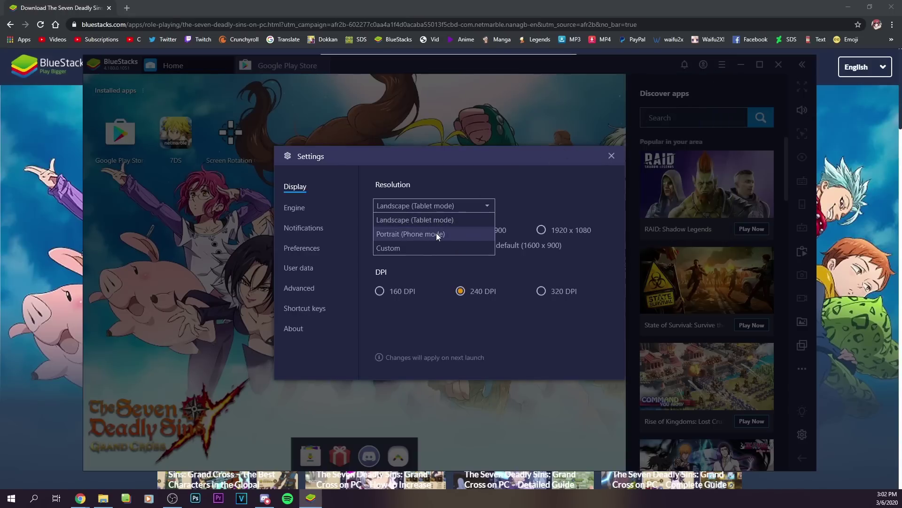
pyautogui.click(437, 234)
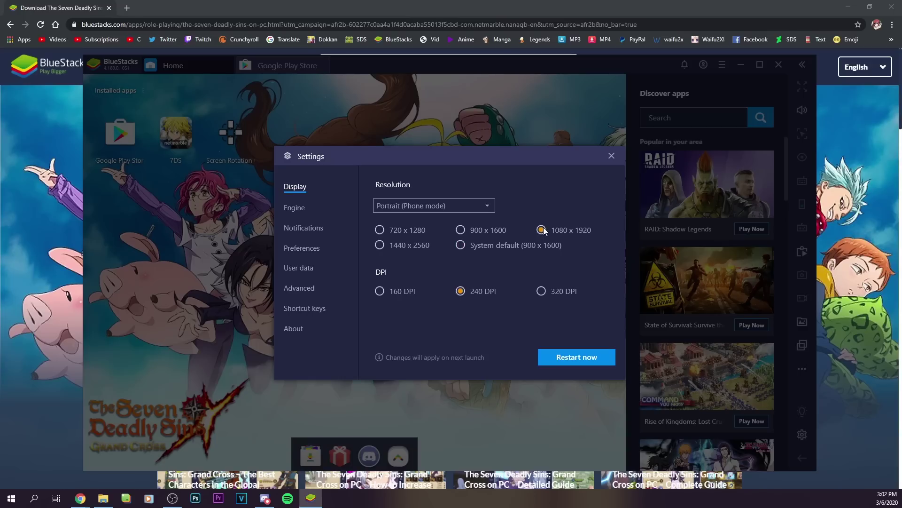
# Step: Keep the engine performance level at High
pyautogui.click(305, 206)
pyautogui.scroll(-3, 546, 310)
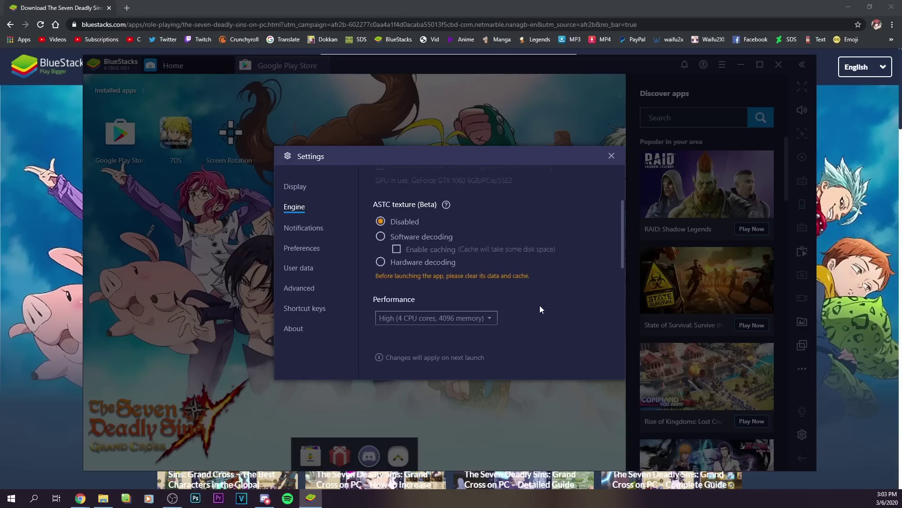
pyautogui.scroll(-2, 538, 303)
pyautogui.click(449, 249)
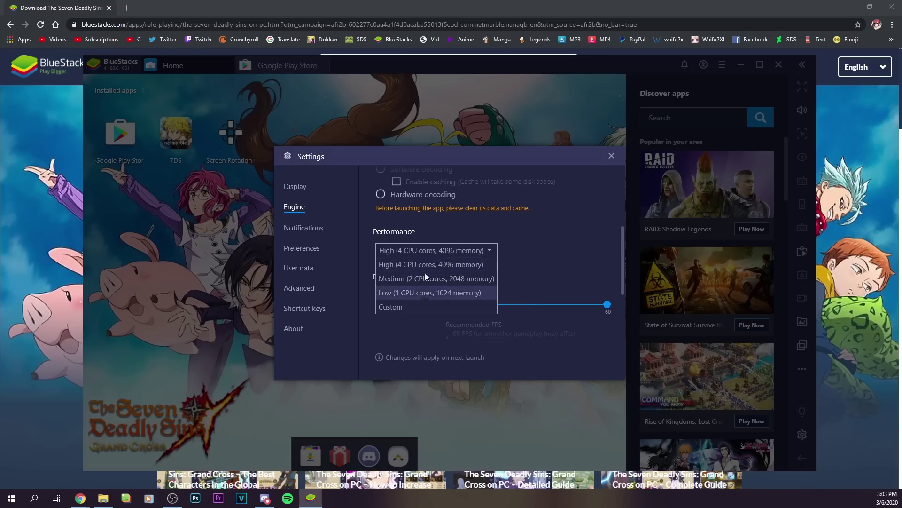
pyautogui.click(427, 261)
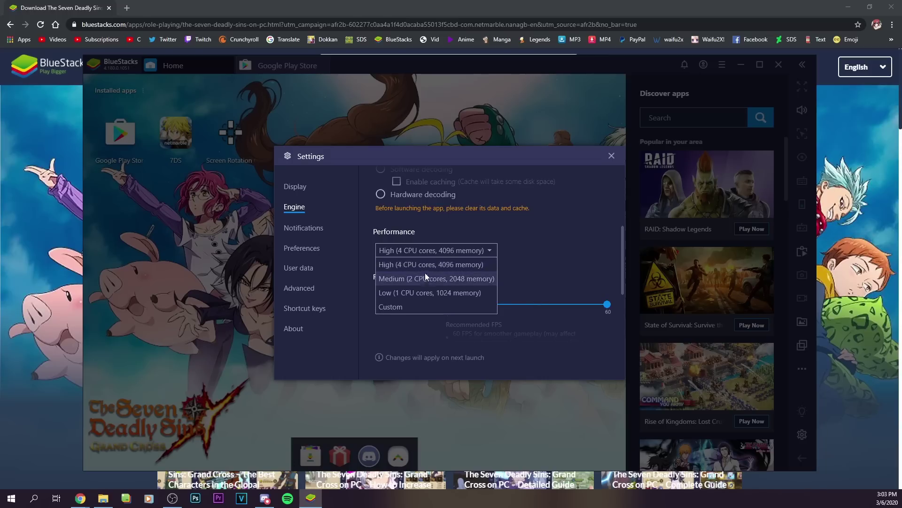
pyautogui.click(426, 263)
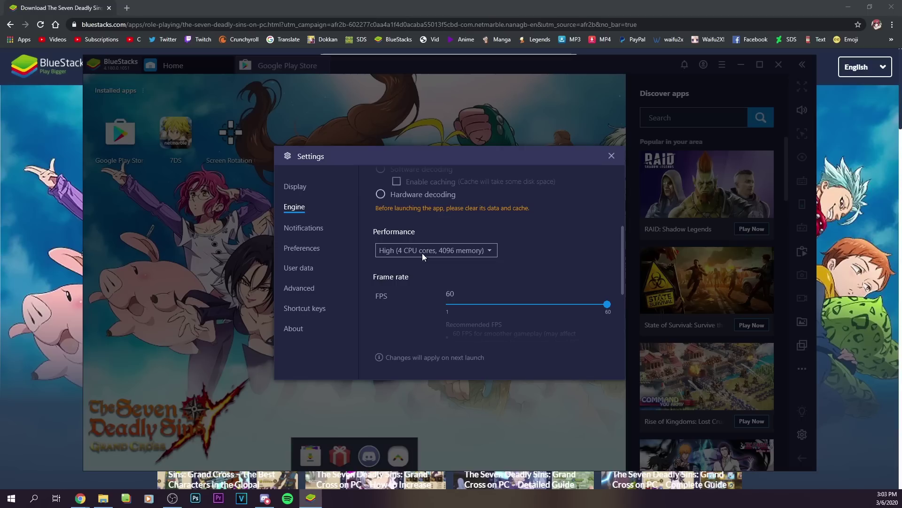
pyautogui.scroll(3, 490, 267)
pyautogui.scroll(1, 538, 275)
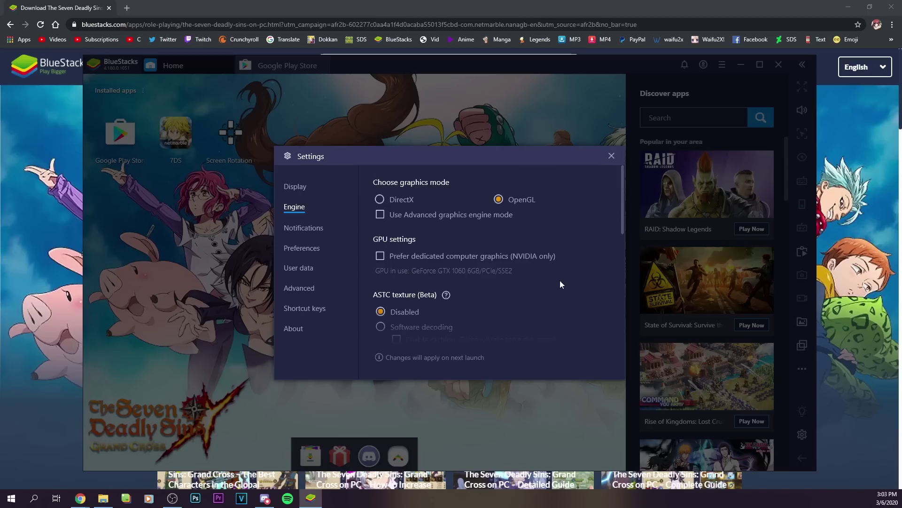
pyautogui.scroll(-2, 561, 281)
pyautogui.scroll(-2, 561, 282)
pyautogui.scroll(-2, 561, 282)
pyautogui.scroll(4, 561, 282)
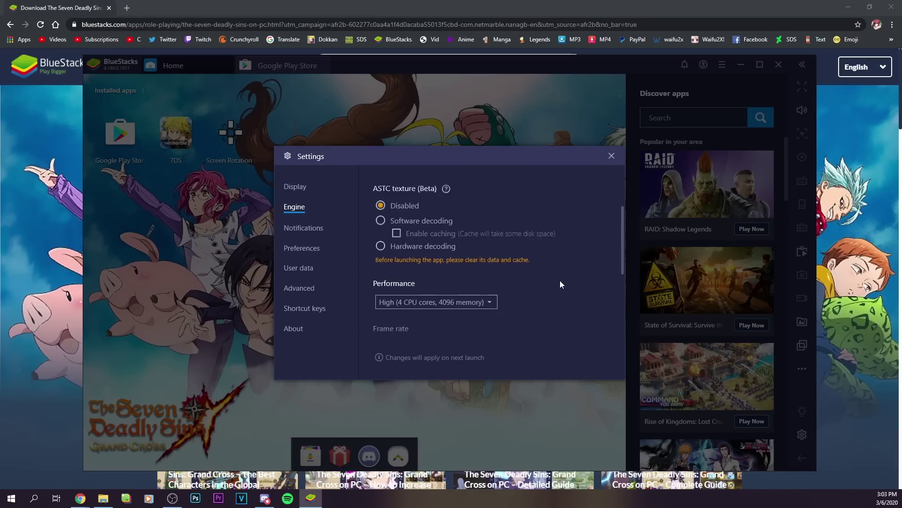
pyautogui.scroll(2, 560, 280)
# Step: Restart BlueStacks from the Display settings to apply the changes
pyautogui.click(355, 188)
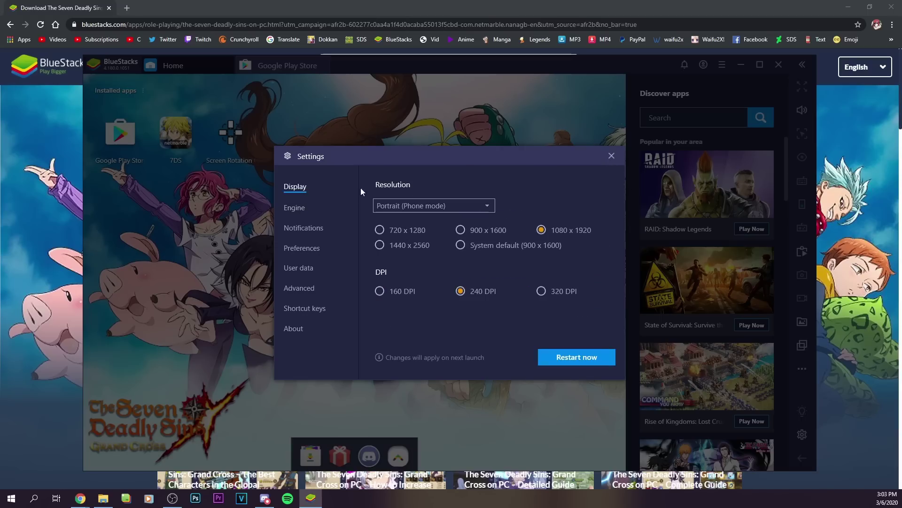
pyautogui.click(579, 362)
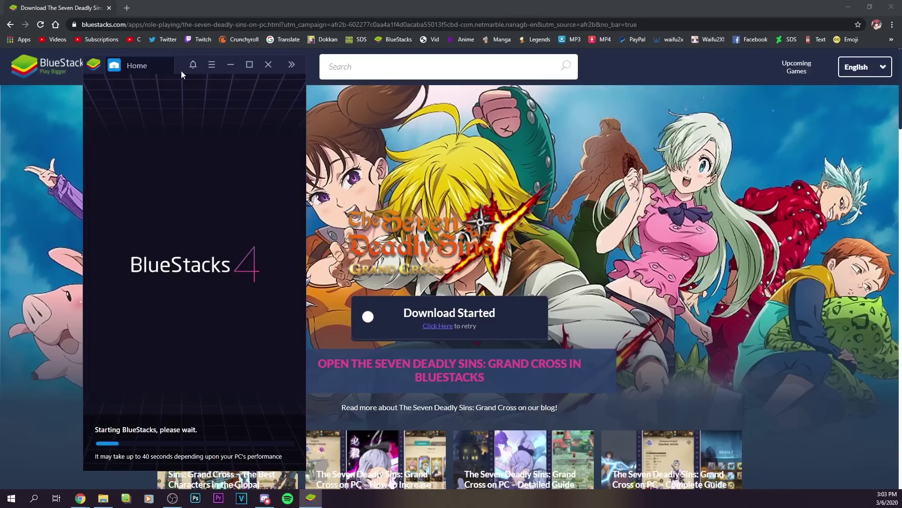
pyautogui.moveTo(182, 70); pyautogui.dragTo(513, 40)
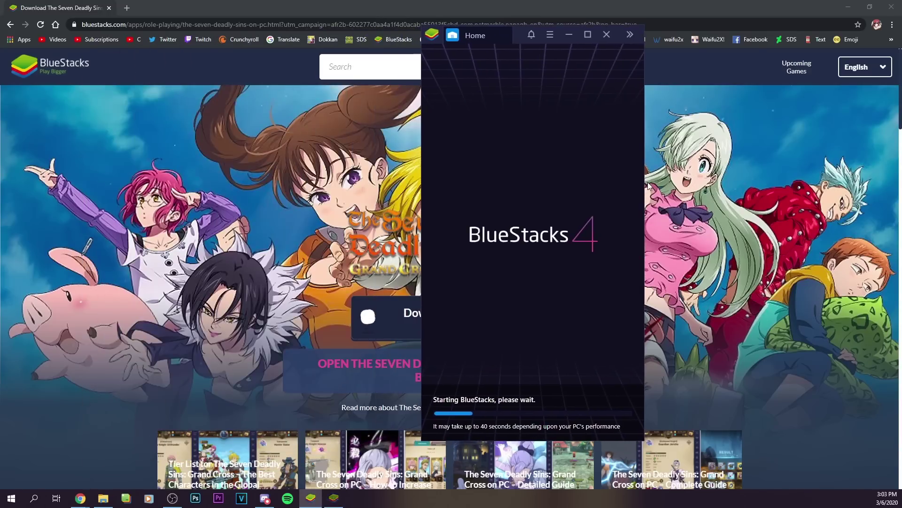
# Step: Enlarge and reposition the emulator window, then launch the 7DS game
pyautogui.moveTo(645, 181); pyautogui.dragTo(679, 181)
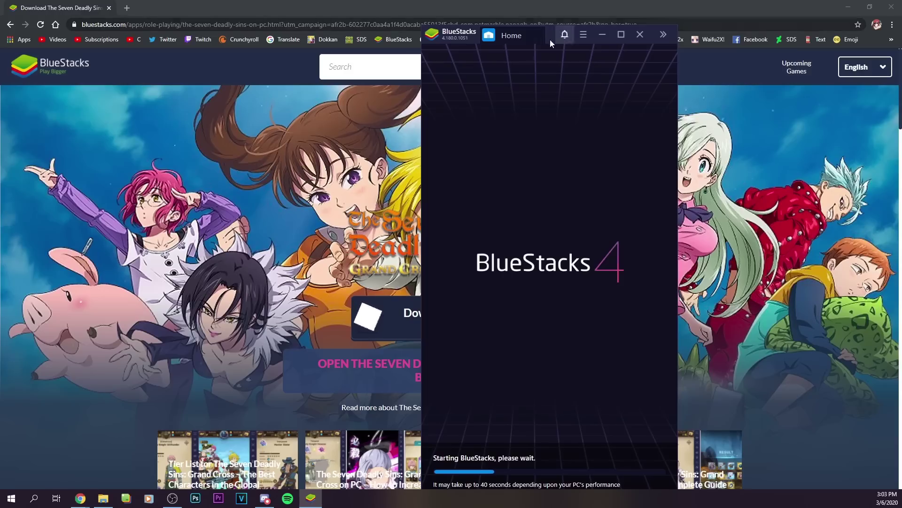
pyautogui.moveTo(550, 39); pyautogui.dragTo(558, 26)
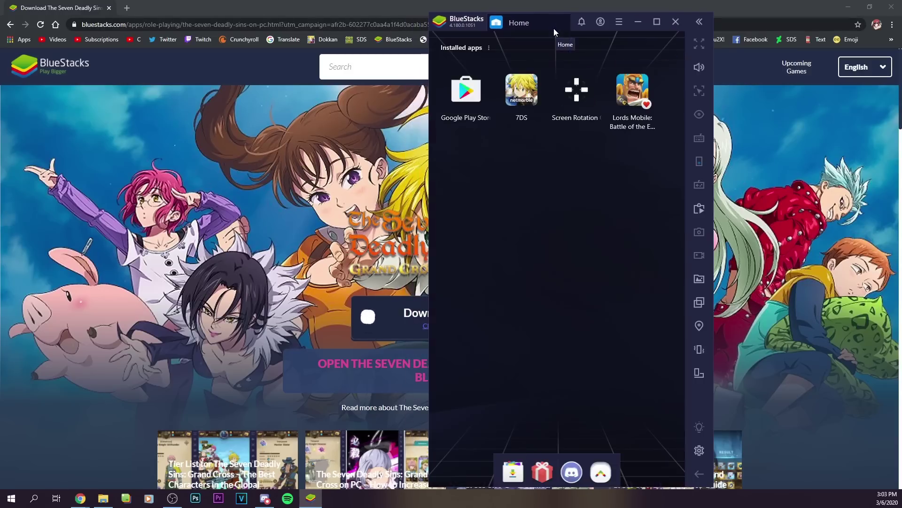
pyautogui.click(525, 99)
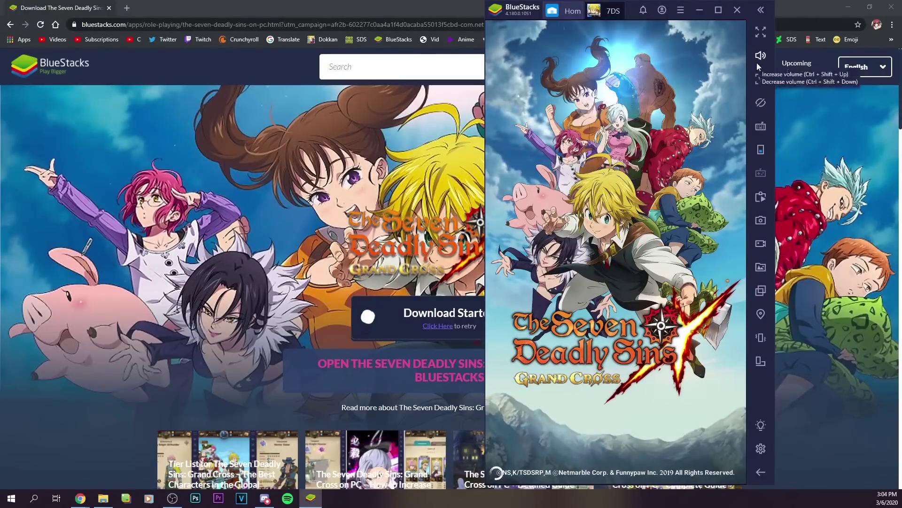
# Step: Sync data and load the linked account from the title screen
pyautogui.click(630, 211)
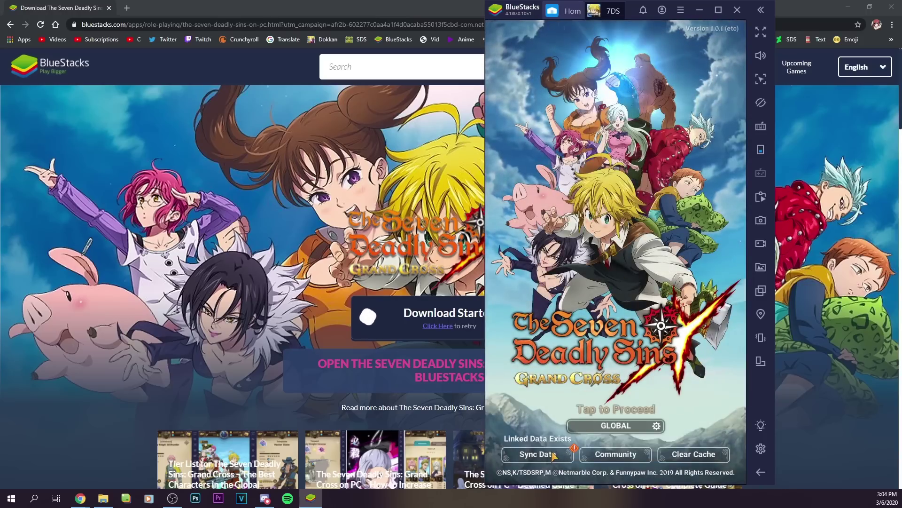
pyautogui.click(550, 457)
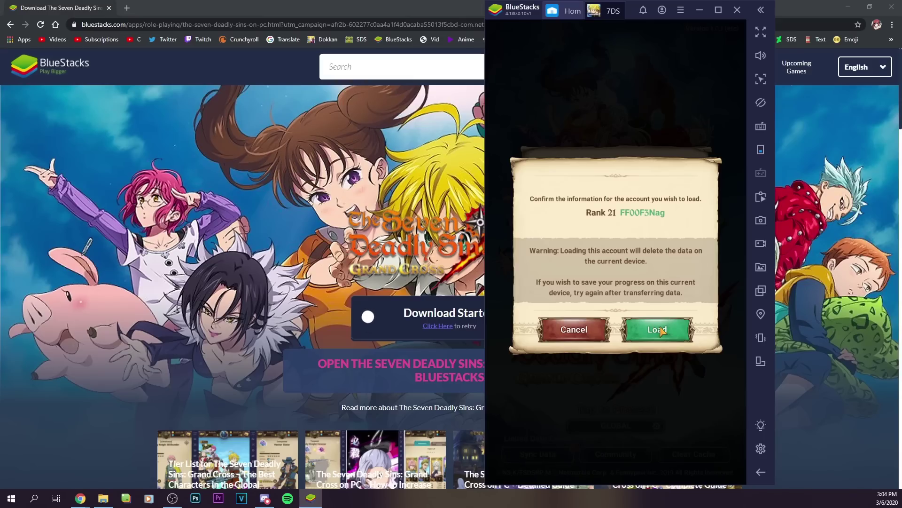
pyautogui.click(660, 331)
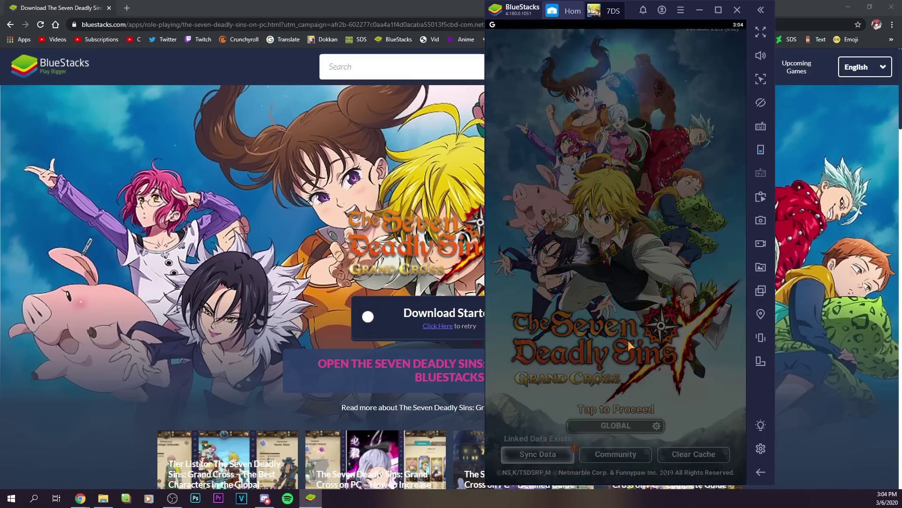
# Step: Connect to the GLOBAL server and accept the additional patch download
pyautogui.click(631, 345)
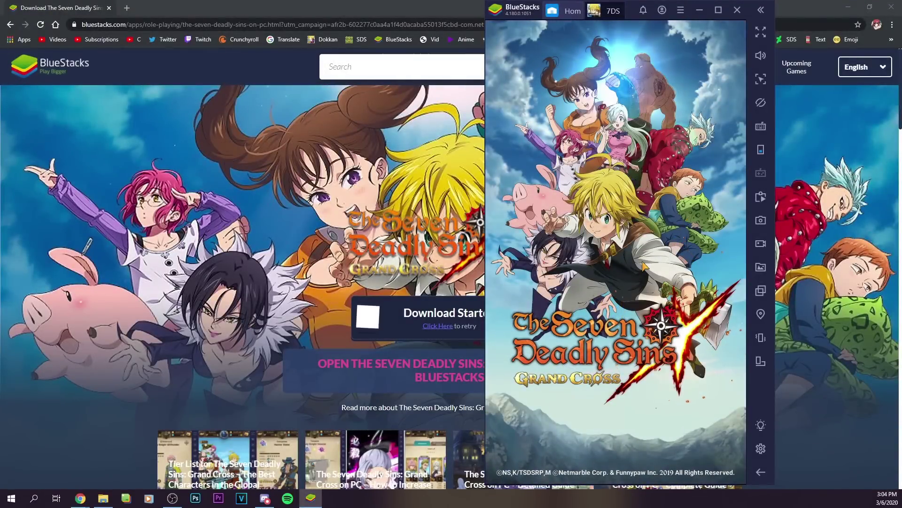
pyautogui.click(648, 262)
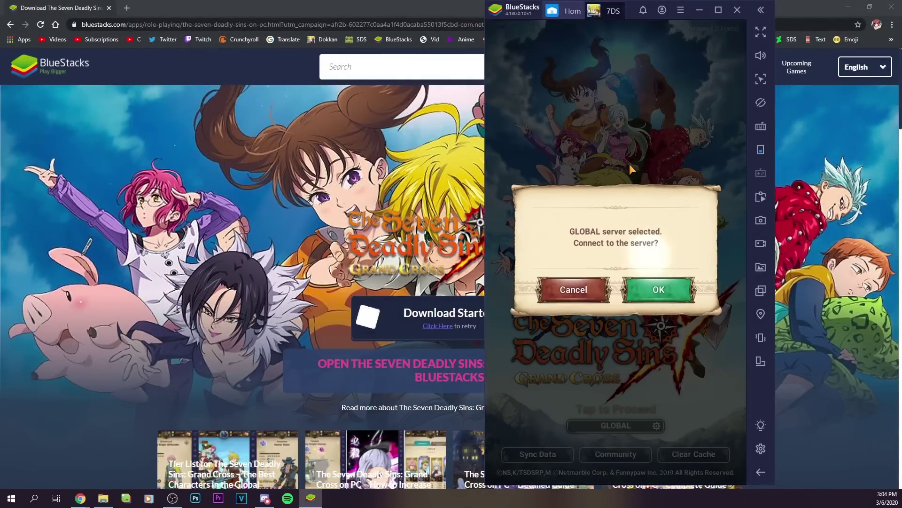
pyautogui.click(654, 288)
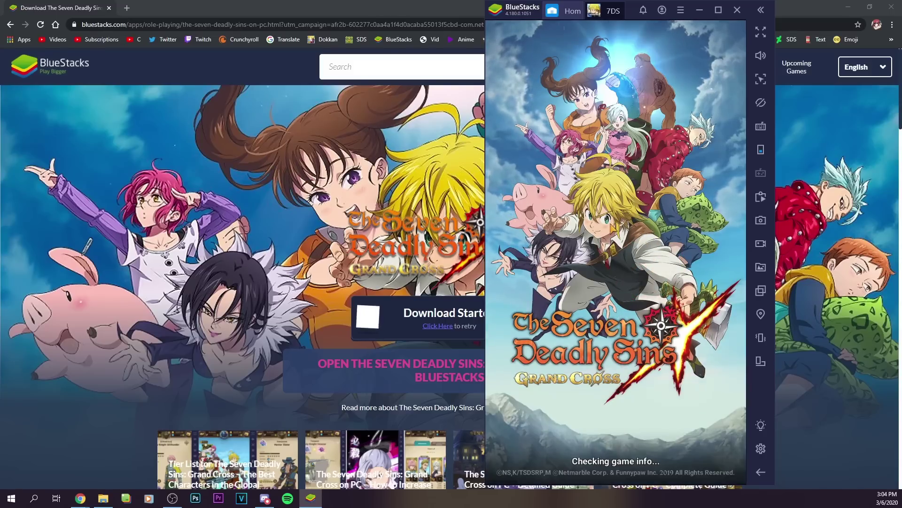
pyautogui.click(656, 323)
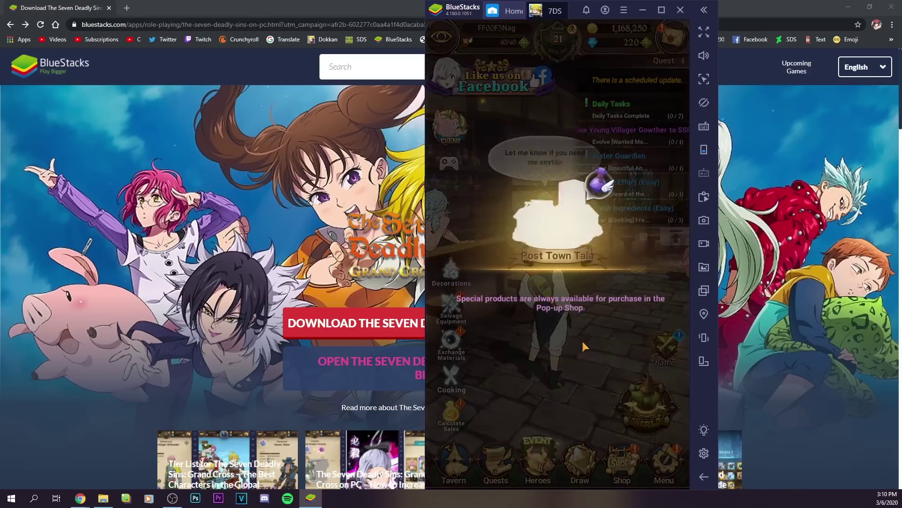
# Step: Close the shop pop-up and open the Menu from the tavern screen
pyautogui.click(583, 349)
pyautogui.click(559, 365)
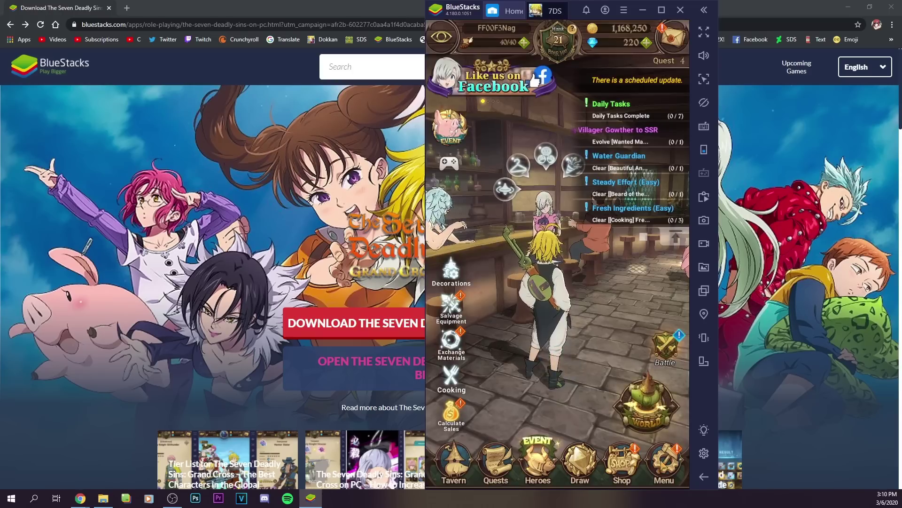
pyautogui.click(664, 458)
# Step: Save Power Saving Off, Anti-aliasing On and ultimate-move animations skipped, then return to the tavern
pyautogui.click(554, 286)
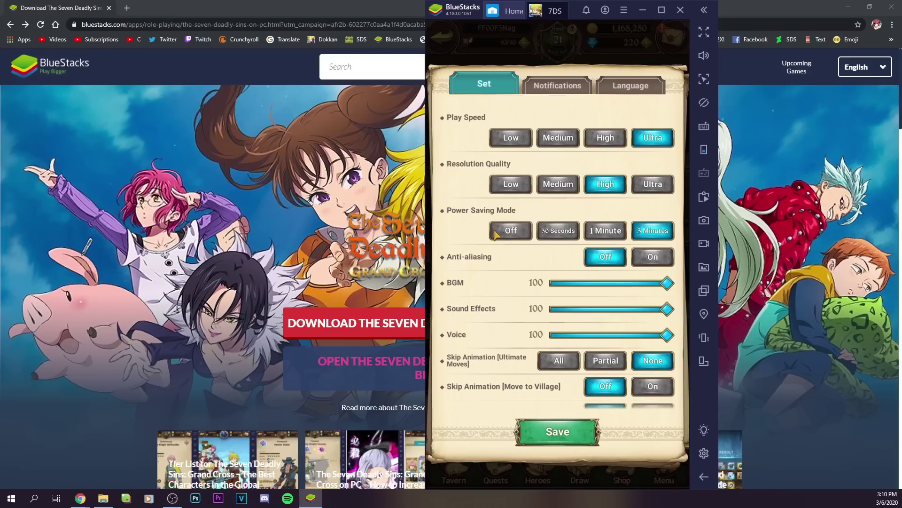
pyautogui.moveTo(508, 284); pyautogui.dragTo(508, 235)
pyautogui.click(654, 206)
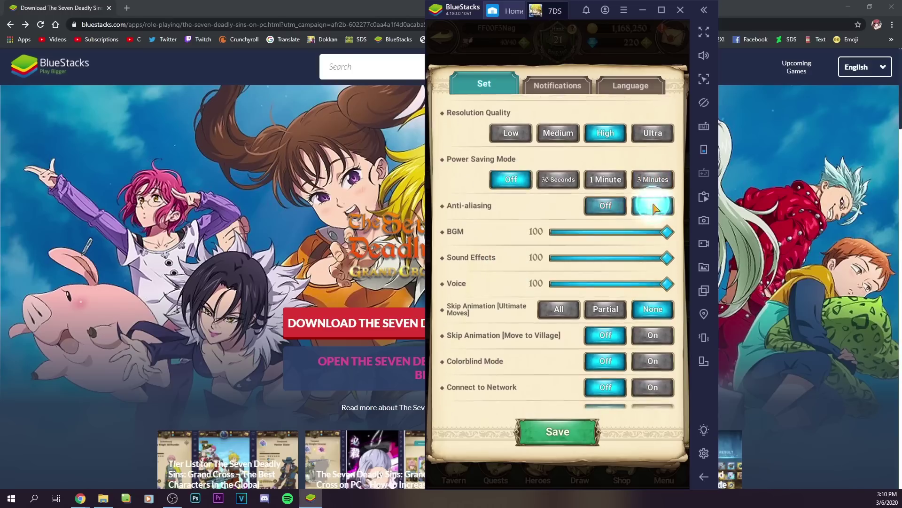
pyautogui.moveTo(505, 288); pyautogui.dragTo(524, 252)
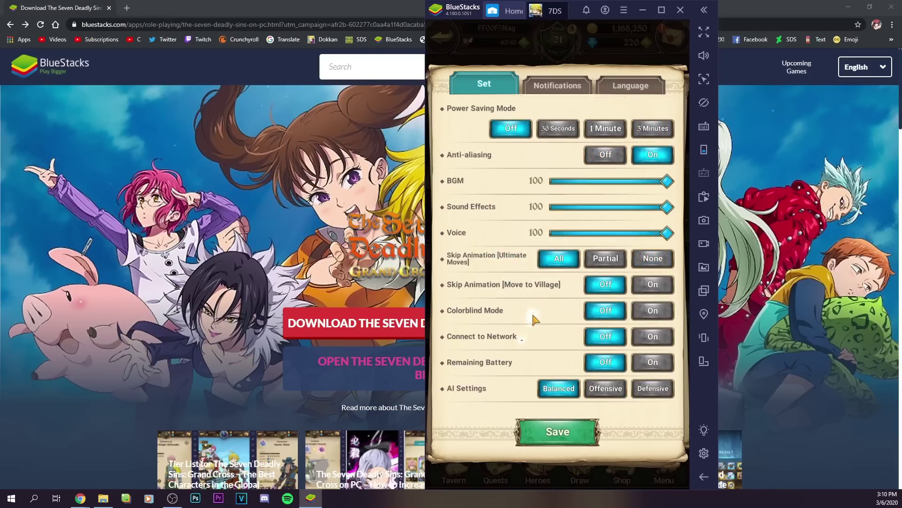
pyautogui.moveTo(474, 333); pyautogui.dragTo(479, 416)
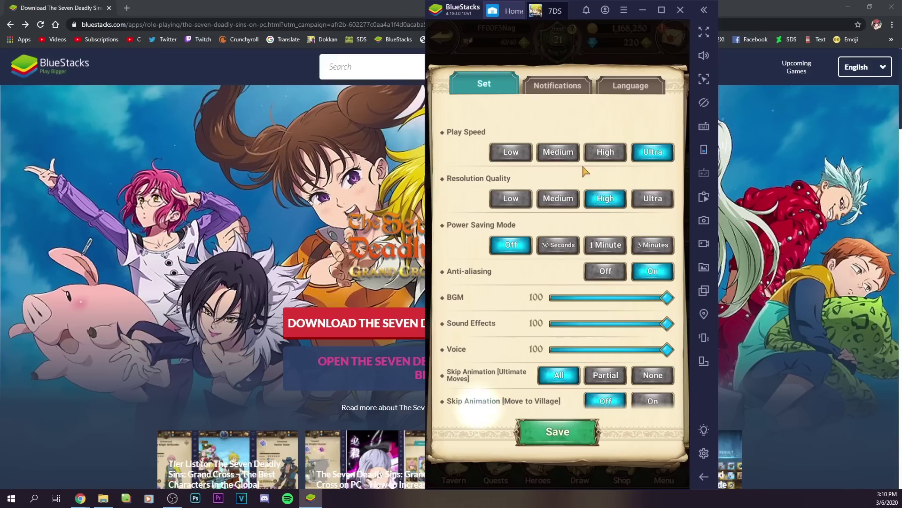
pyautogui.click(571, 435)
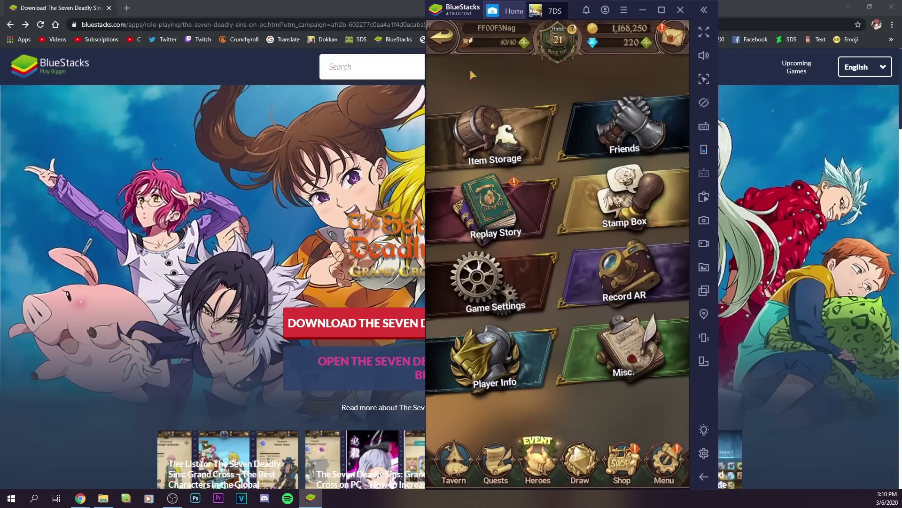
pyautogui.click(441, 35)
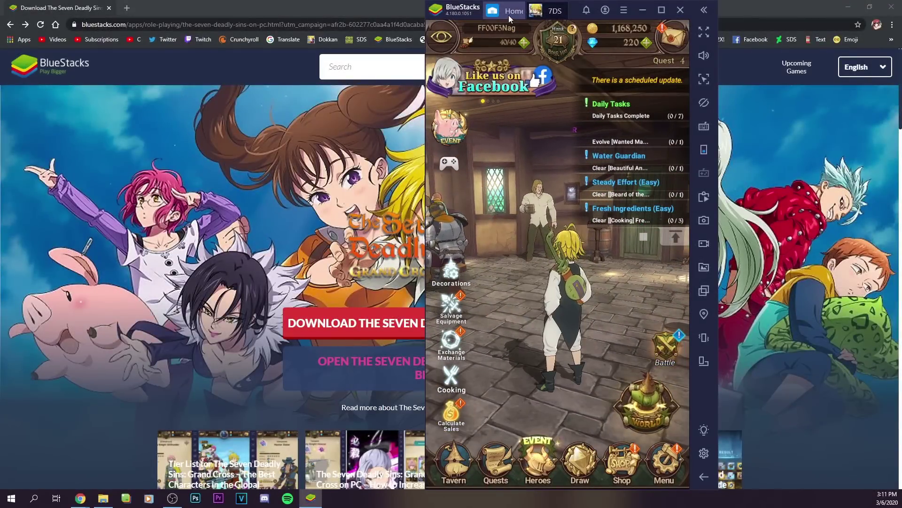
# Step: Rotate the game to landscape with Screen Rotation Control and maximize the emulator window
pyautogui.moveTo(508, 15); pyautogui.dragTo(374, 16)
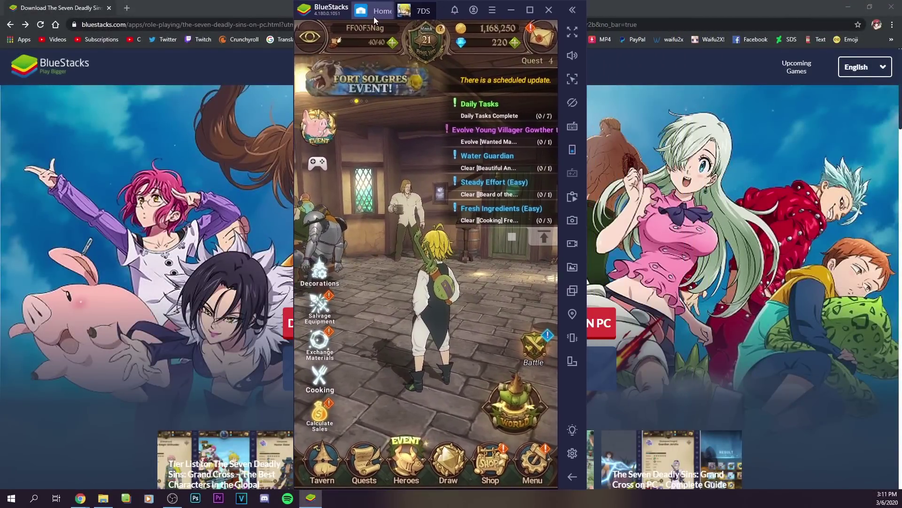
pyautogui.click(373, 17)
pyautogui.click(445, 76)
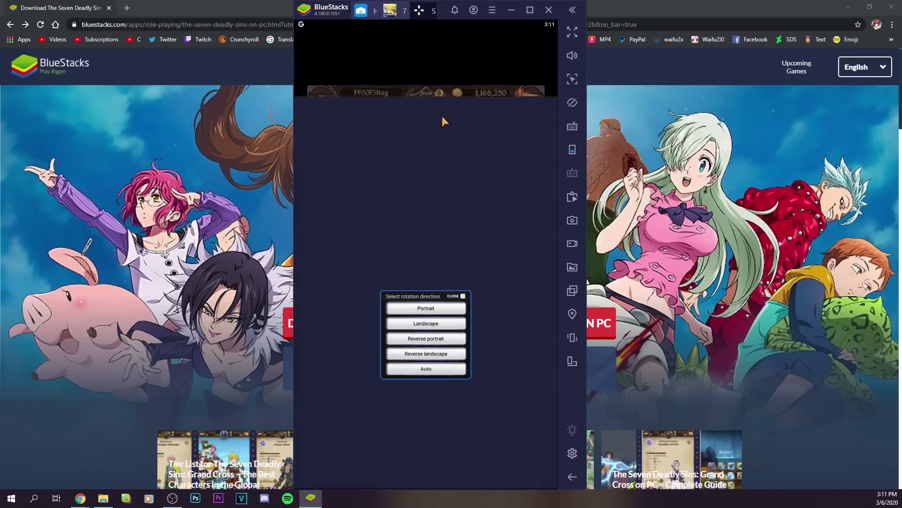
pyautogui.click(435, 249)
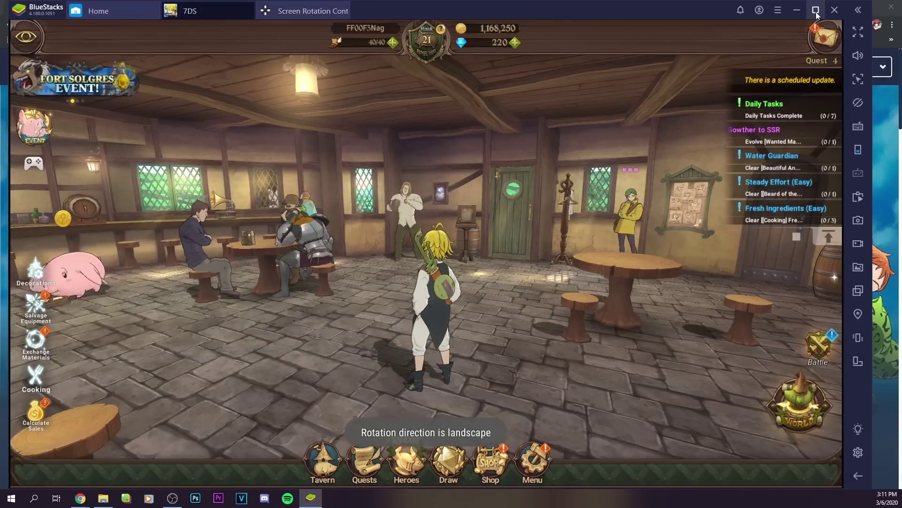
pyautogui.click(817, 11)
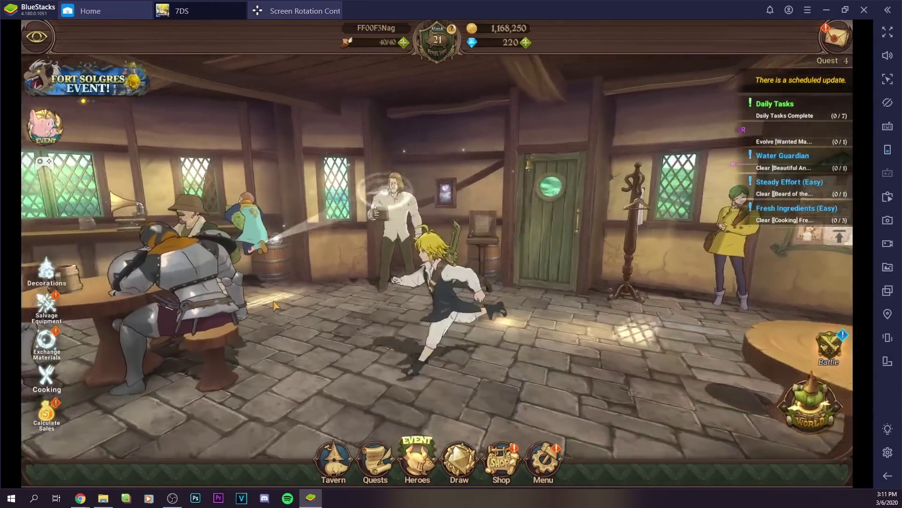
# Step: Run the character around the tavern, then open the Boss Battle stage selection
pyautogui.moveTo(327, 261); pyautogui.dragTo(366, 373)
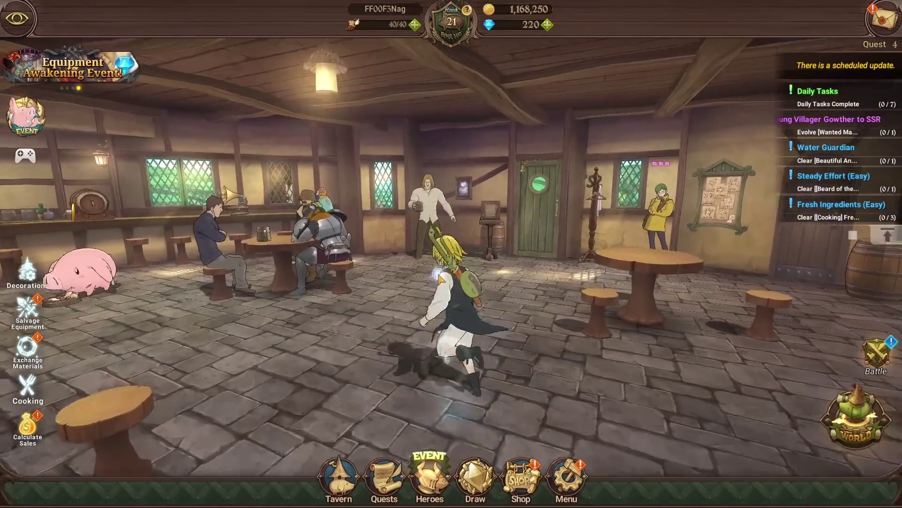
pyautogui.moveTo(441, 278); pyautogui.dragTo(308, 398)
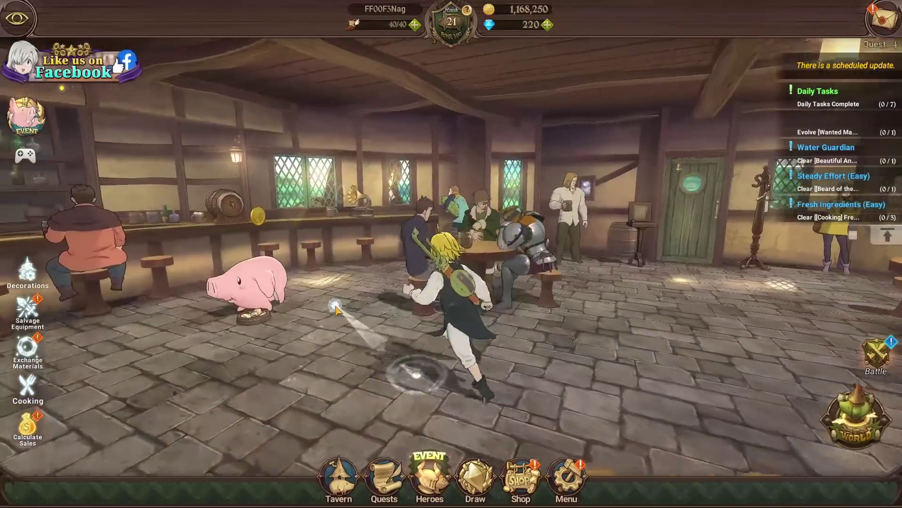
pyautogui.moveTo(308, 397)
pyautogui.mouseDown()
pyautogui.moveTo(336, 310)
pyautogui.moveTo(531, 317)
pyautogui.moveTo(825, 282)
pyautogui.moveTo(433, 404)
pyautogui.mouseUp()
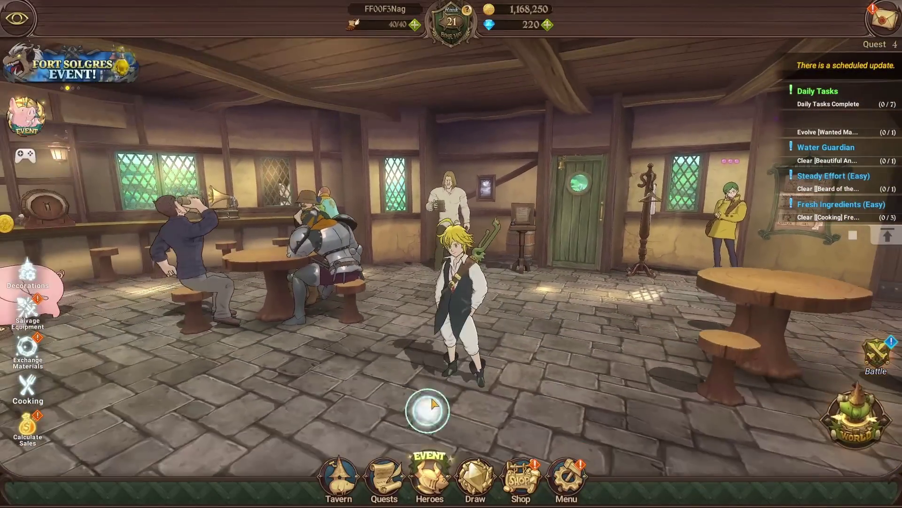
pyautogui.moveTo(445, 361)
pyautogui.mouseDown()
pyautogui.moveTo(295, 376)
pyautogui.moveTo(352, 443)
pyautogui.mouseUp()
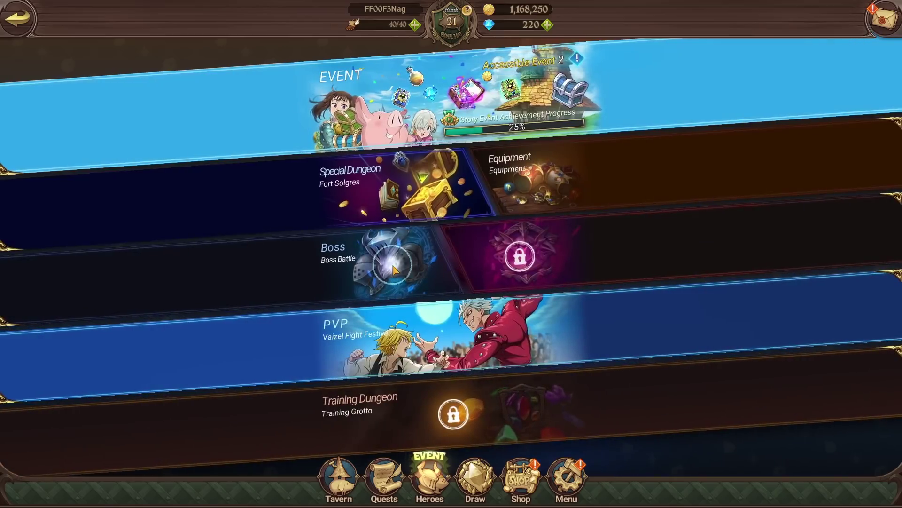
pyautogui.click(395, 269)
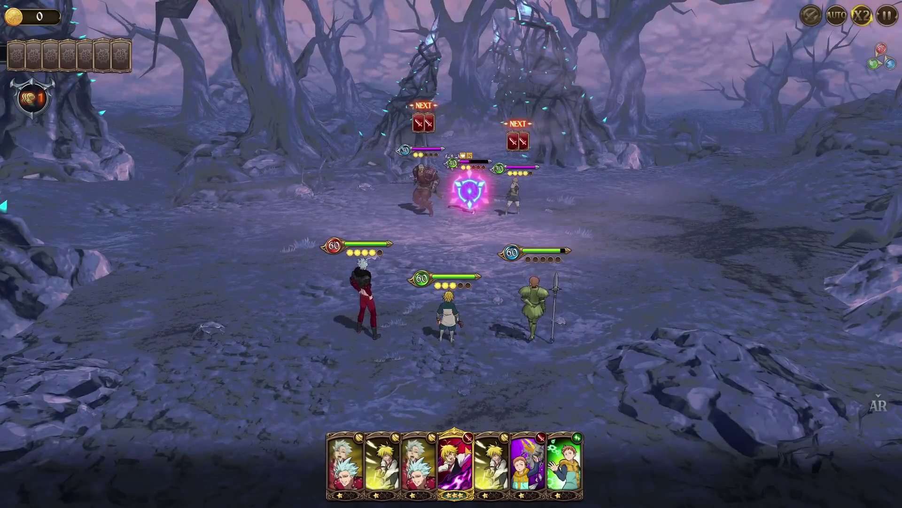
# Step: Play the 3-star Meliodas and Ban cards, then the red ultimate and gold cards, and pause
pyautogui.click(464, 443)
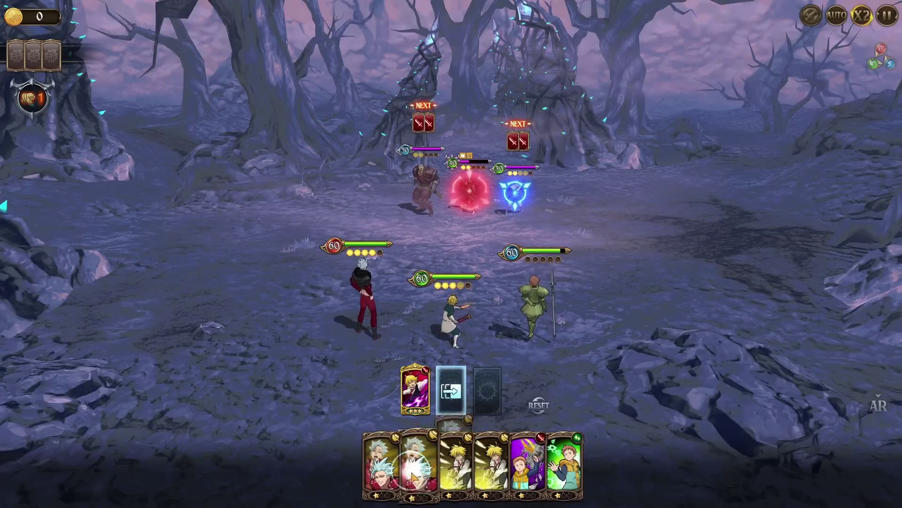
pyautogui.click(453, 465)
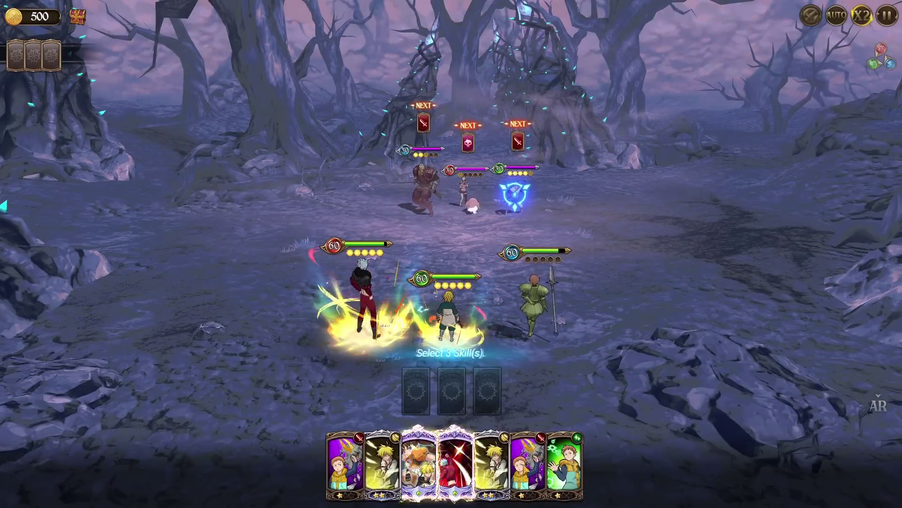
pyautogui.click(457, 462)
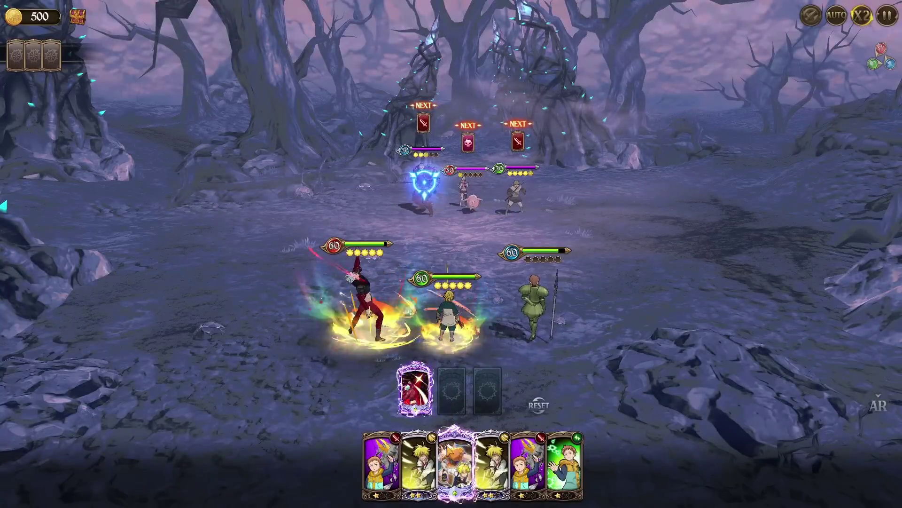
pyautogui.click(494, 462)
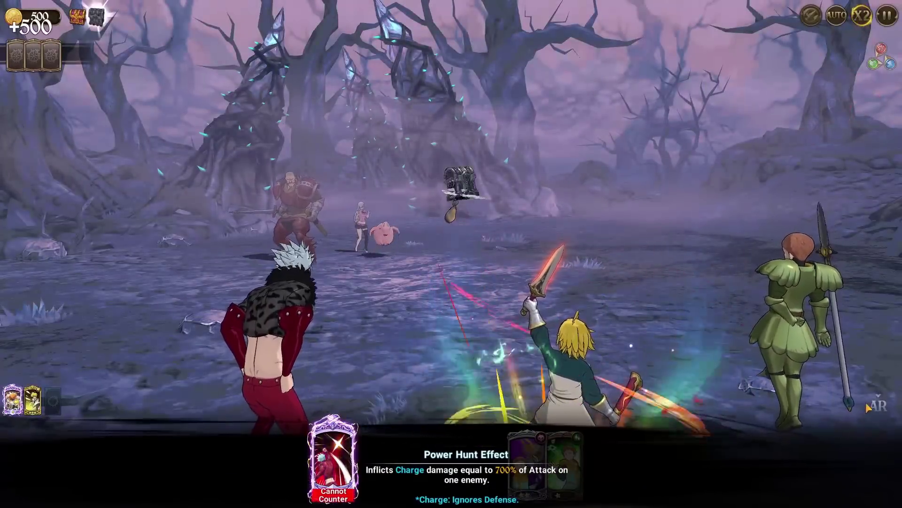
pyautogui.press('Escape')
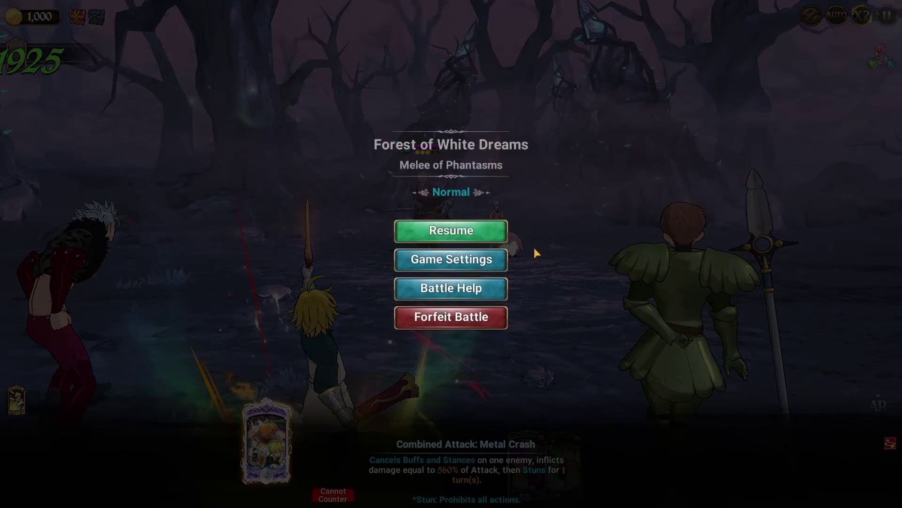
# Step: Open Game Settings from the pause menu to check options like Ultra Play Speed
pyautogui.click(473, 266)
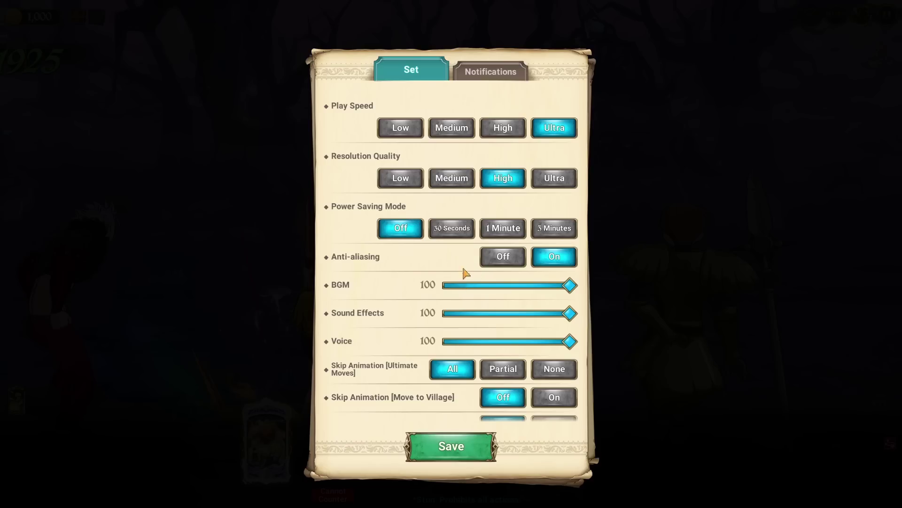